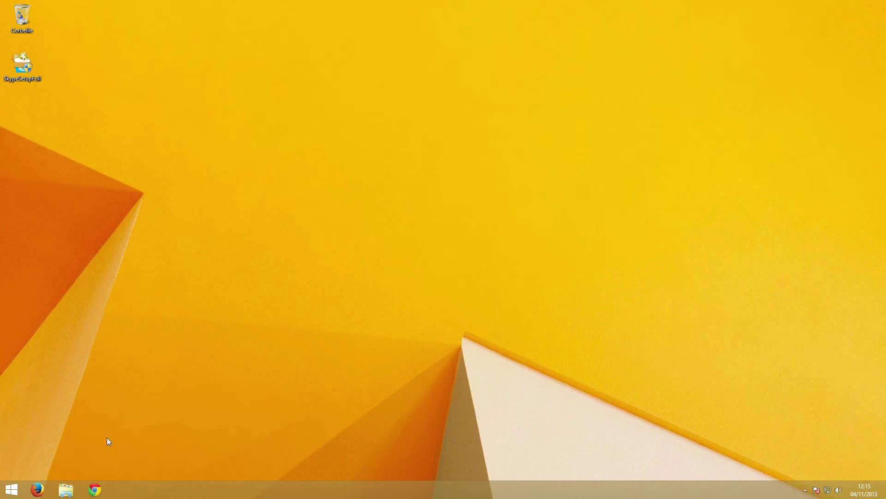
Open Google Chrome, search for "skype" and open the French Skype website from the results.
{"action": "left_click", "coordinate": [95, 490]}
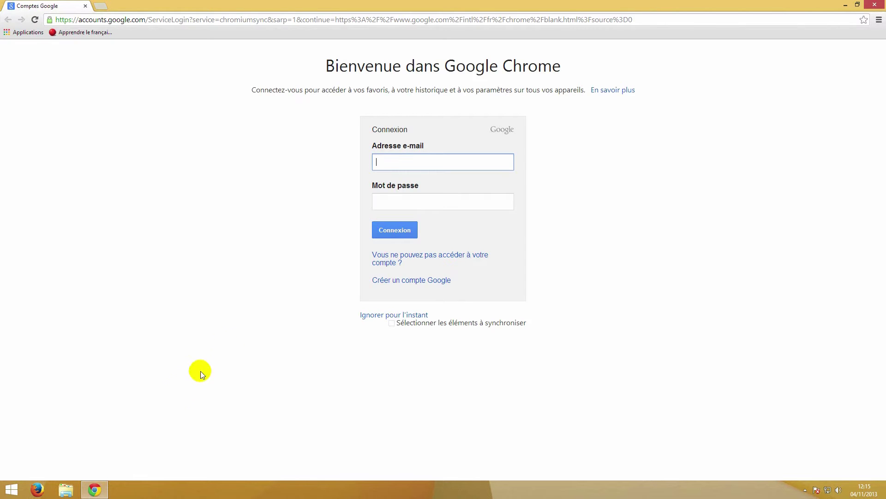
{"action": "left_click", "coordinate": [138, 20]}
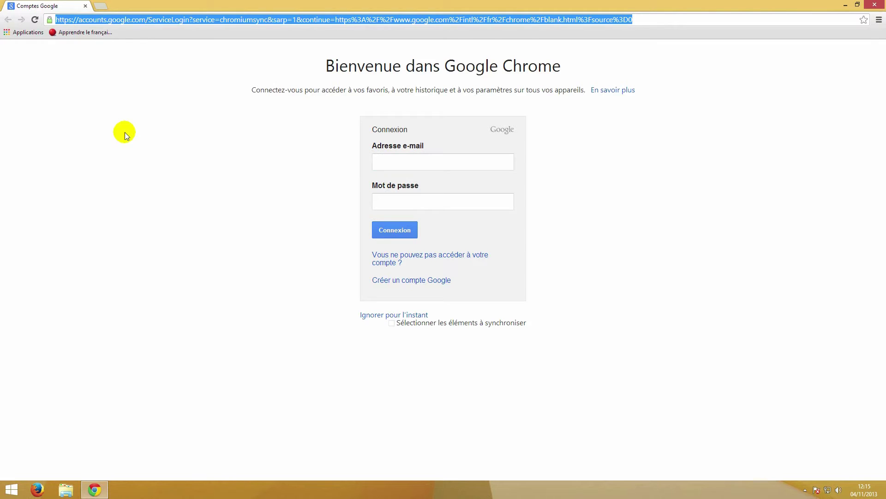
{"action": "type", "text": "skyp"}
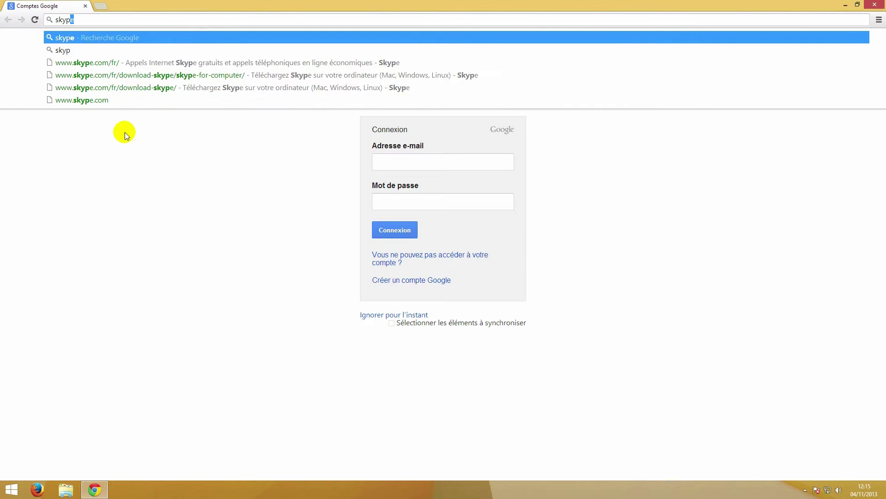
{"action": "type", "text": "e"}
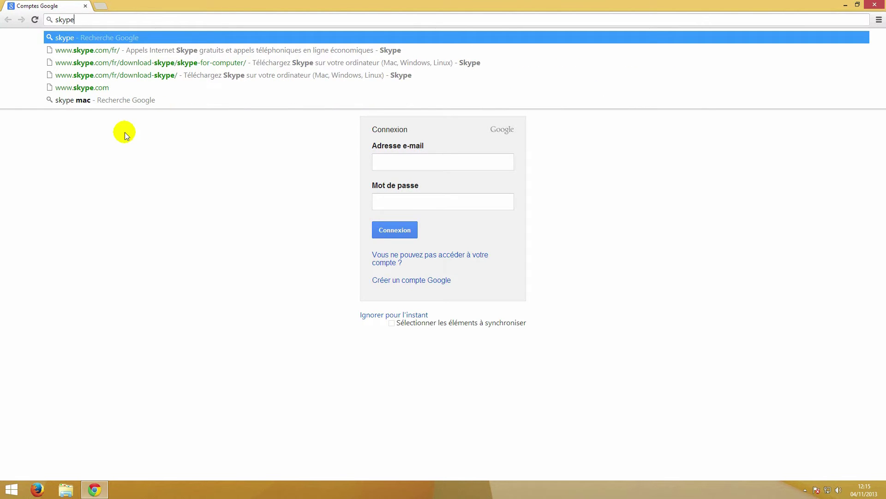
{"action": "key", "text": "Return"}
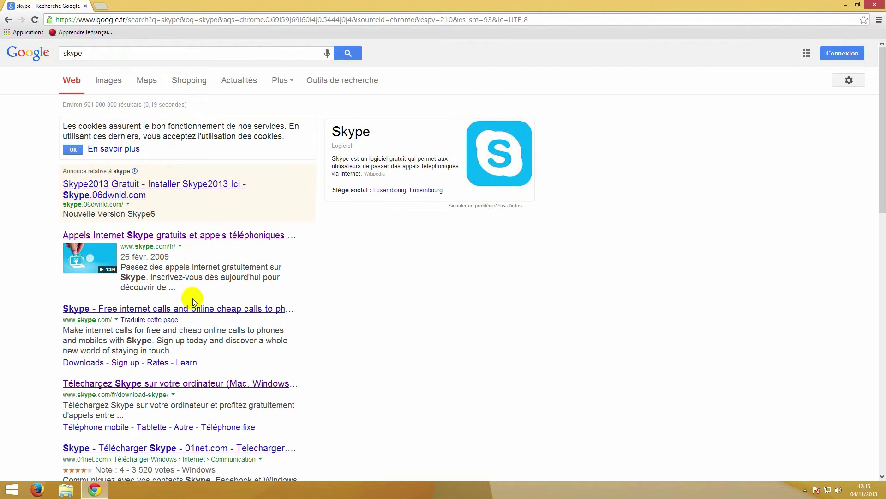
{"action": "left_click", "coordinate": [173, 235]}
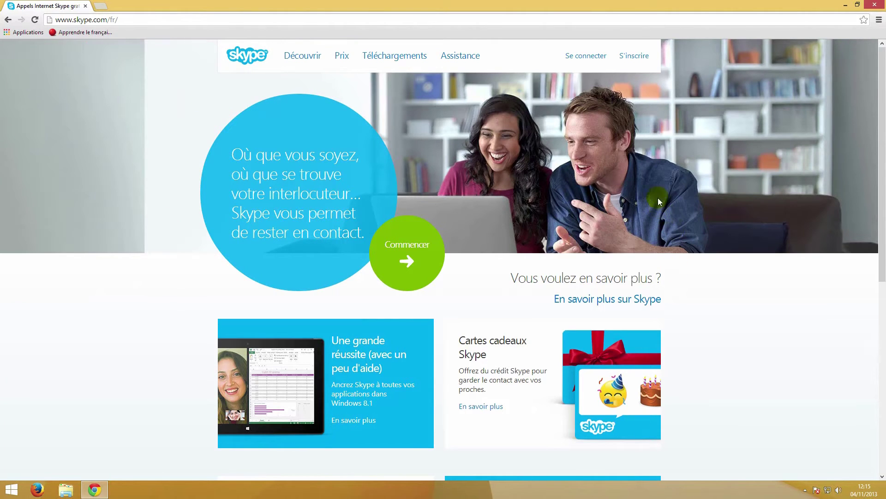
Create a Skype account by filling in the personal details, Skype name, password and captcha text, and accept the terms.
{"action": "left_click", "coordinate": [639, 56]}
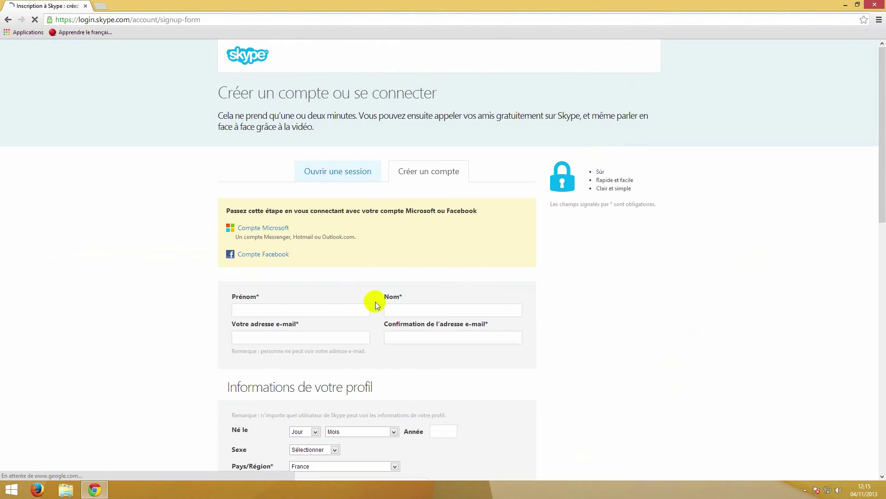
{"action": "left_click", "coordinate": [264, 310]}
{"action": "scroll", "coordinate": [349, 295], "scroll_direction": "down", "scroll_amount": 3}
{"action": "scroll", "coordinate": [350, 297], "scroll_direction": "down", "scroll_amount": 1}
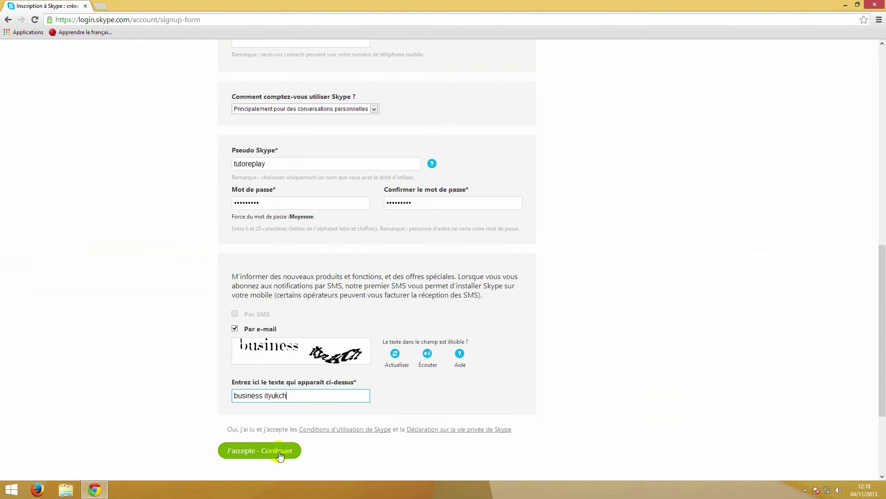
{"action": "left_click", "coordinate": [279, 453]}
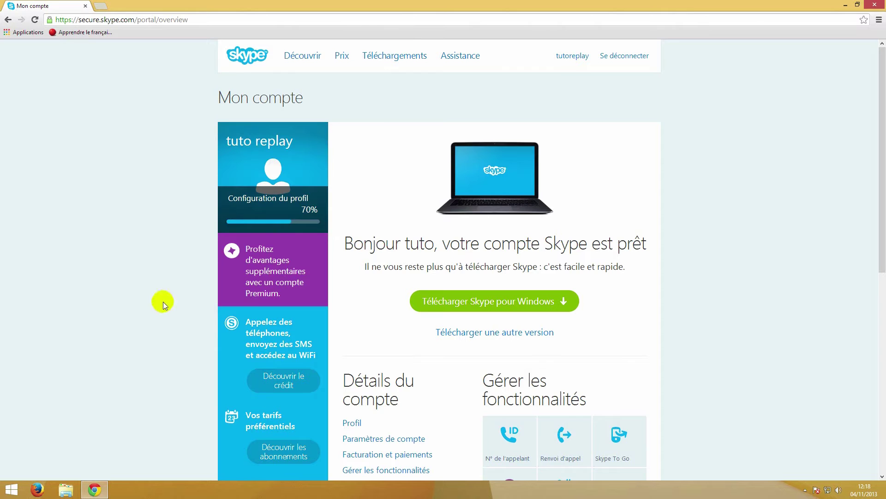
Open Skype for Windows from the account overview and review its Windows Store page.
{"action": "scroll", "coordinate": [362, 312], "scroll_direction": "down", "scroll_amount": 2}
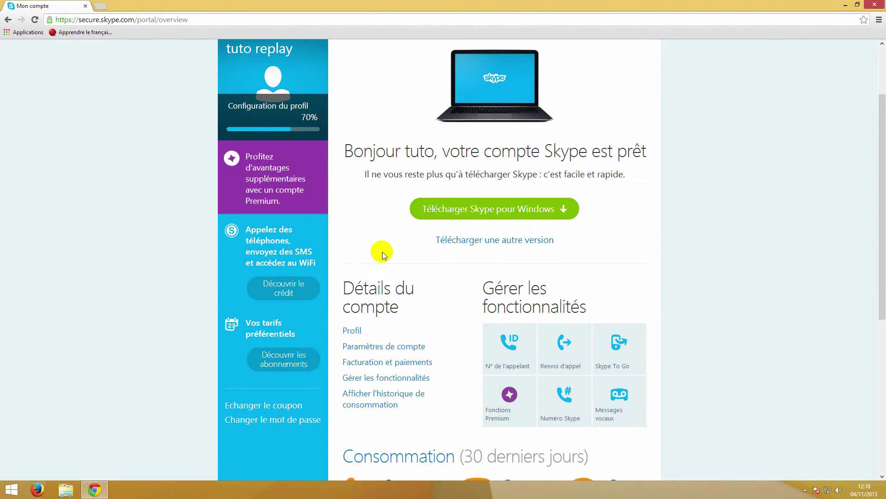
{"action": "left_click", "coordinate": [466, 210]}
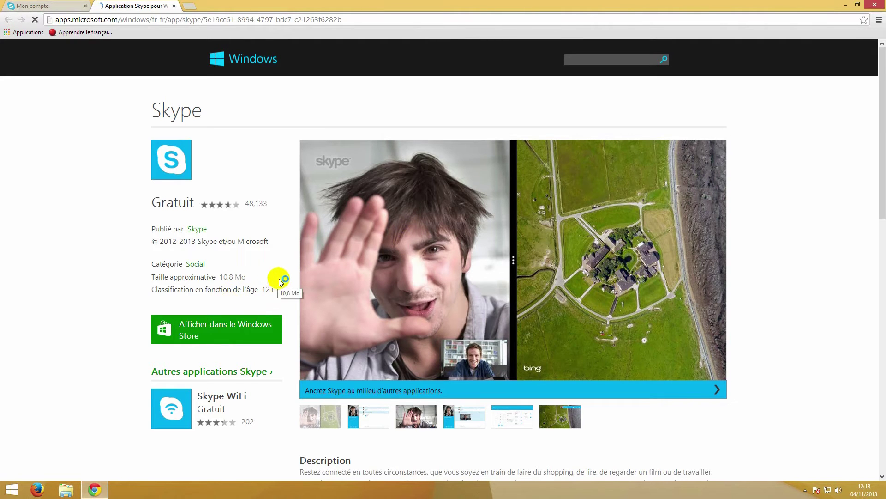
{"action": "scroll", "coordinate": [279, 277], "scroll_direction": "down", "scroll_amount": 7}
{"action": "scroll", "coordinate": [282, 277], "scroll_direction": "down", "scroll_amount": 7}
{"action": "scroll", "coordinate": [283, 276], "scroll_direction": "up", "scroll_amount": 14}
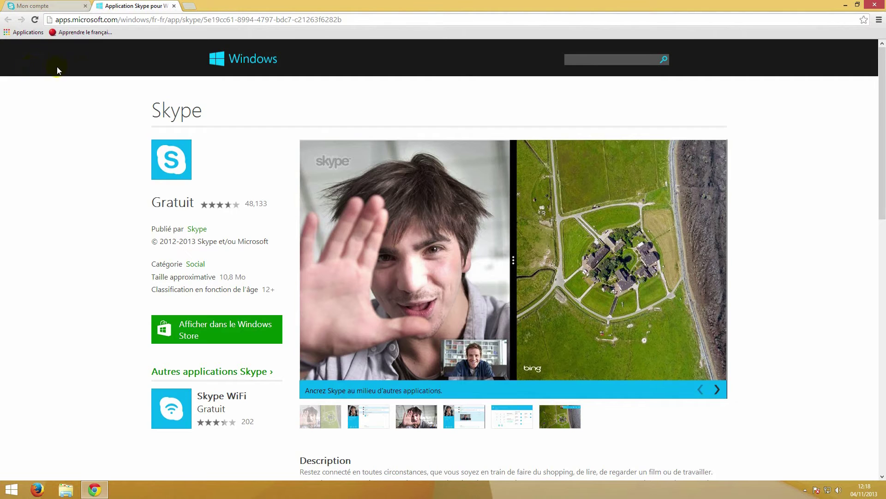
Return to the Skype account page and open the Bureau Windows version from the computer downloads.
{"action": "left_click", "coordinate": [54, 5]}
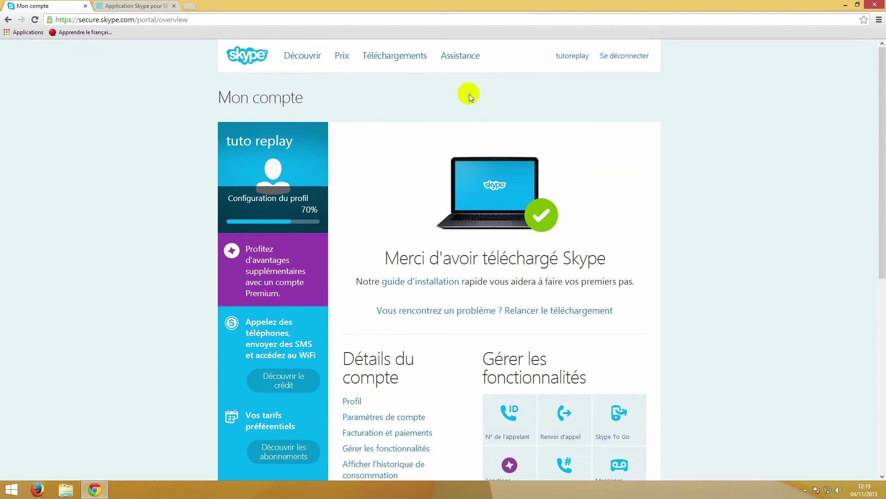
{"action": "left_click", "coordinate": [376, 58]}
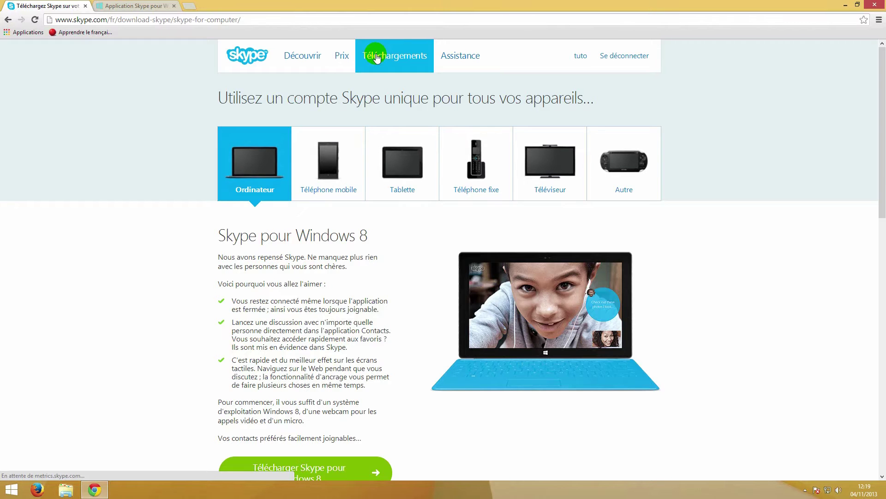
{"action": "scroll", "coordinate": [340, 175], "scroll_direction": "down", "scroll_amount": 3}
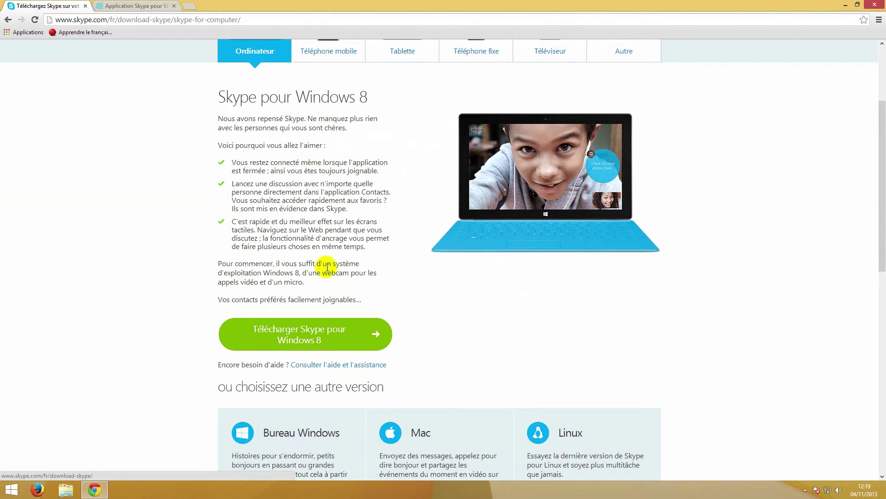
{"action": "scroll", "coordinate": [197, 281], "scroll_direction": "down", "scroll_amount": 3}
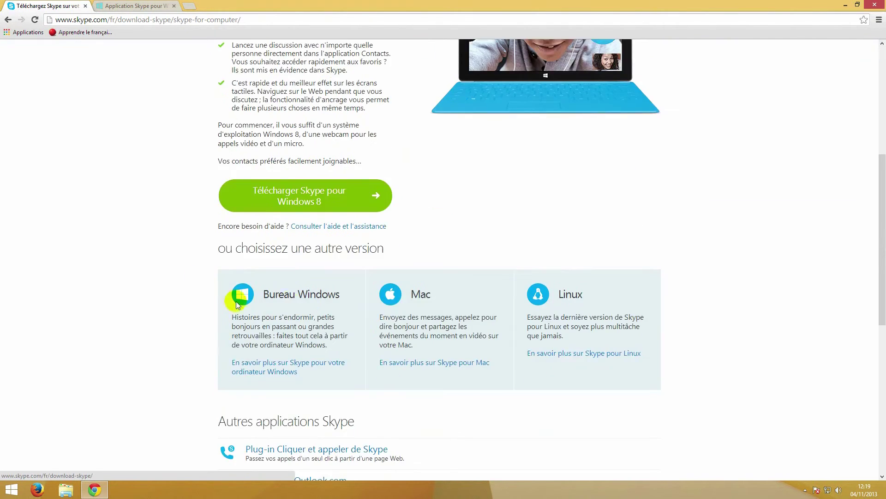
{"action": "left_click", "coordinate": [271, 366]}
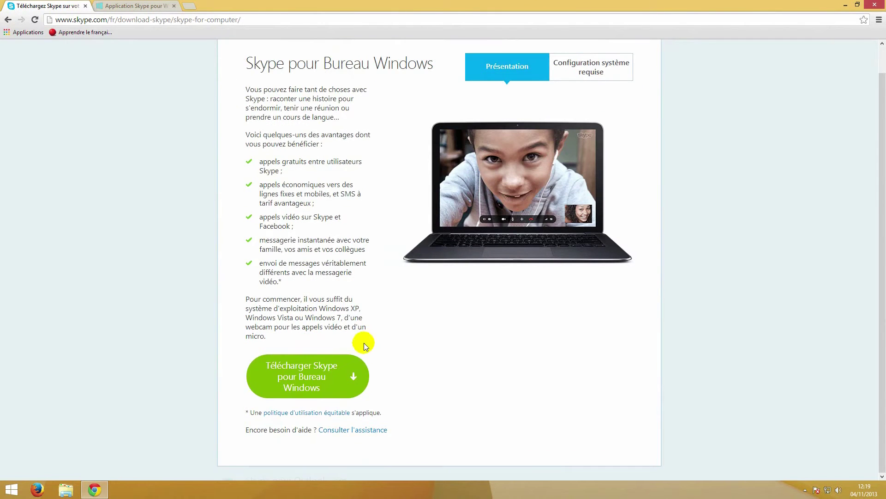
Start downloading Skype pour Bureau Windows with Bureau as the save location, and cancel the save.
{"action": "left_click", "coordinate": [323, 376]}
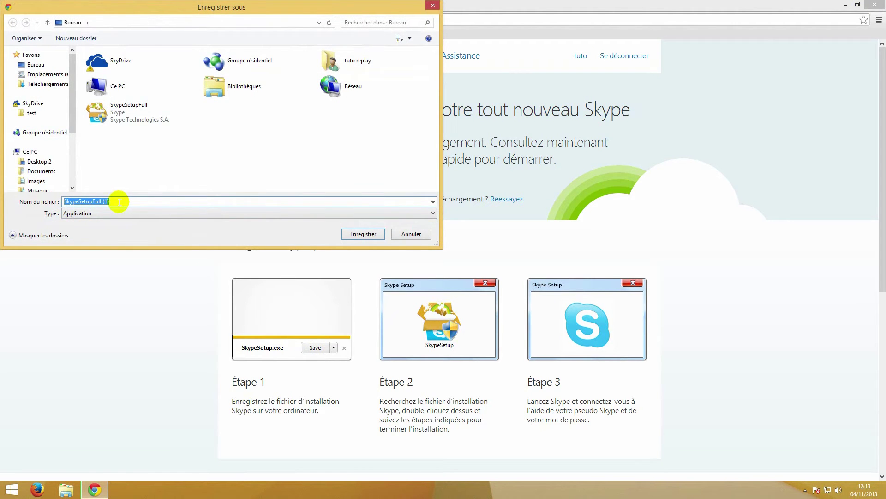
{"action": "left_click", "coordinate": [41, 67]}
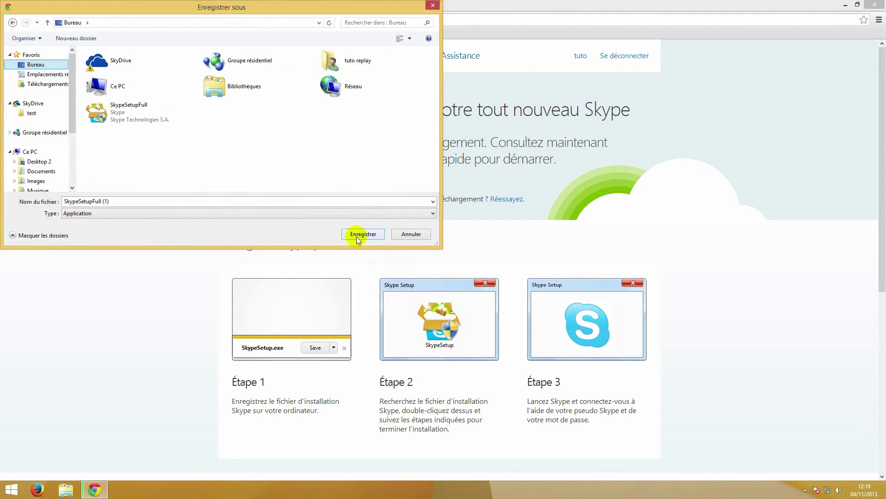
{"action": "left_click", "coordinate": [409, 235]}
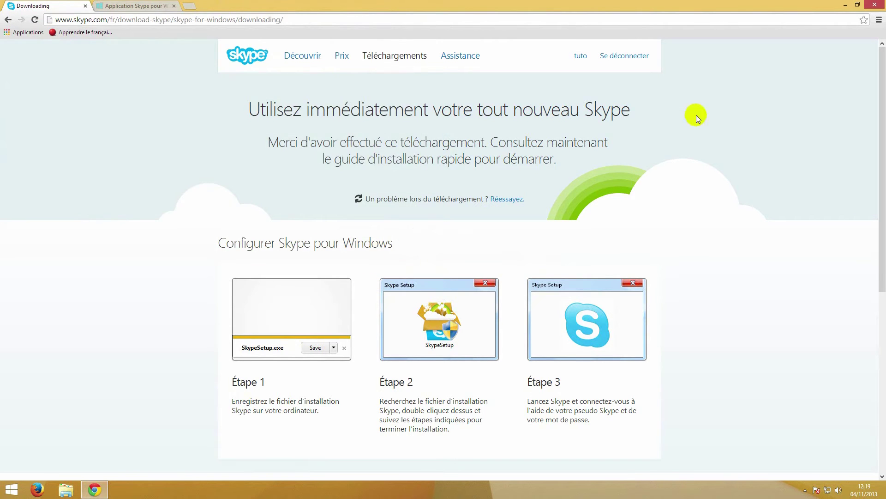
Minimize the browser, launch the SkypeSetupFull installer from the desktop and accept its terms with the default options.
{"action": "left_click", "coordinate": [843, 6]}
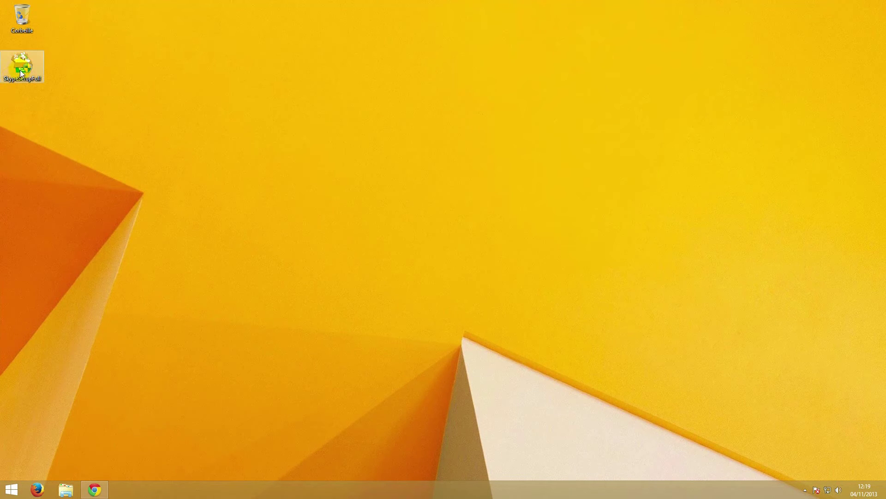
{"action": "left_click", "coordinate": [20, 70]}
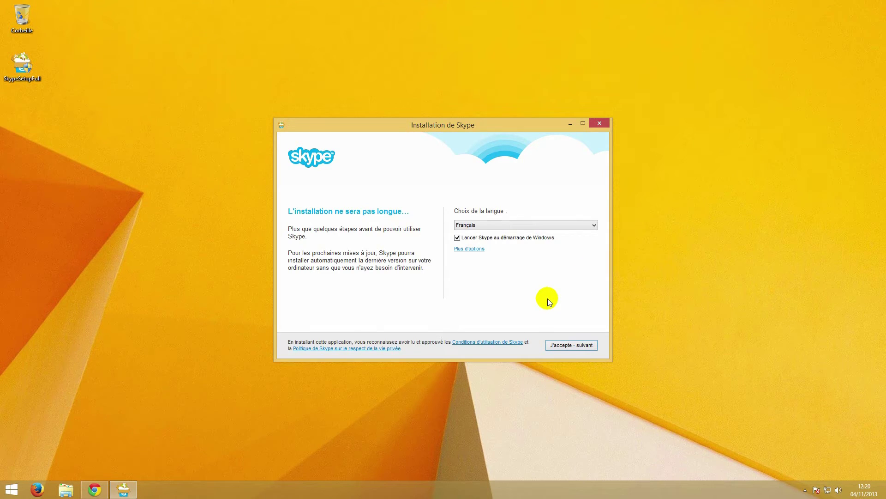
{"action": "left_click", "coordinate": [569, 345]}
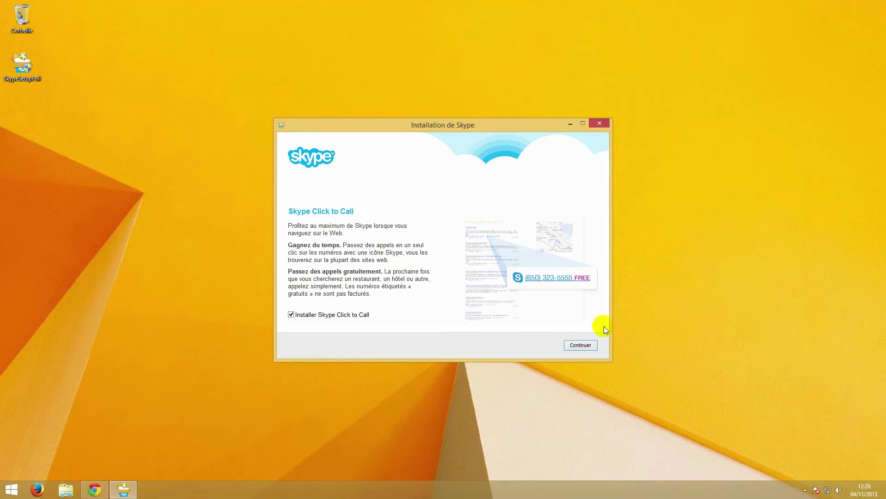
Opt out of Skype Click to Call, Bing as search engine and MSN as home page, and continue the installation.
{"action": "left_click", "coordinate": [292, 315]}
{"action": "left_click", "coordinate": [576, 346]}
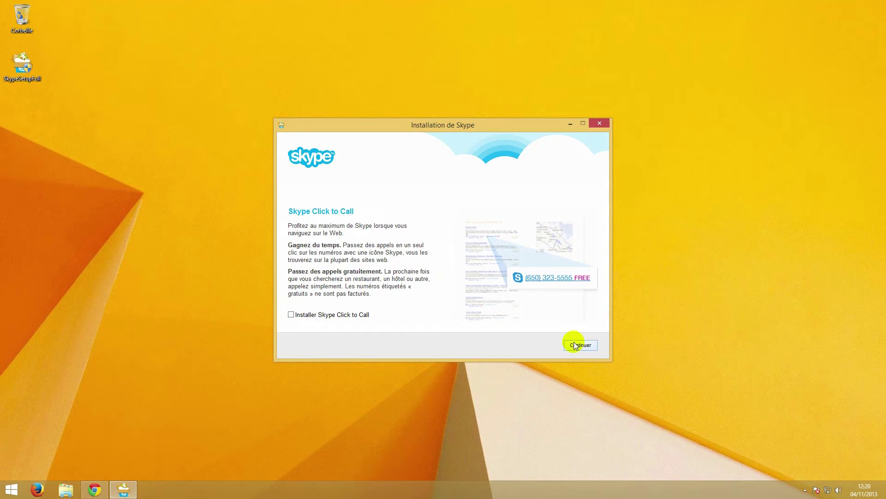
{"action": "left_click", "coordinate": [332, 344]}
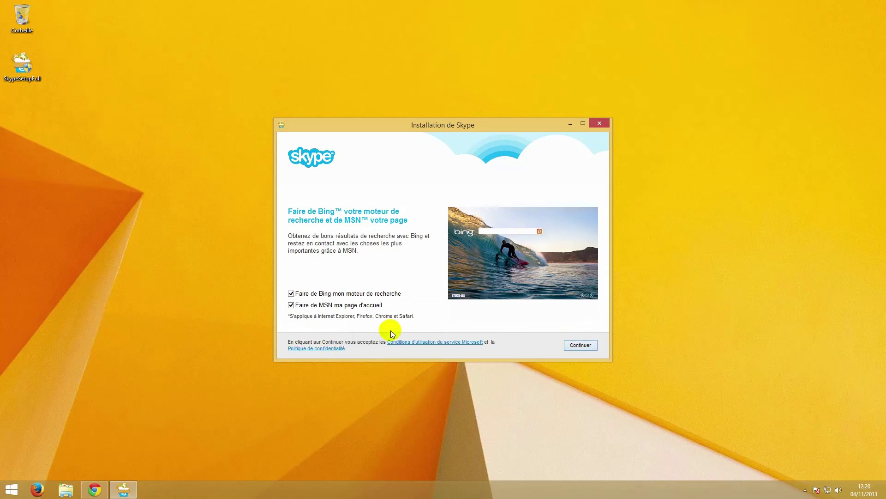
{"action": "left_click", "coordinate": [291, 294]}
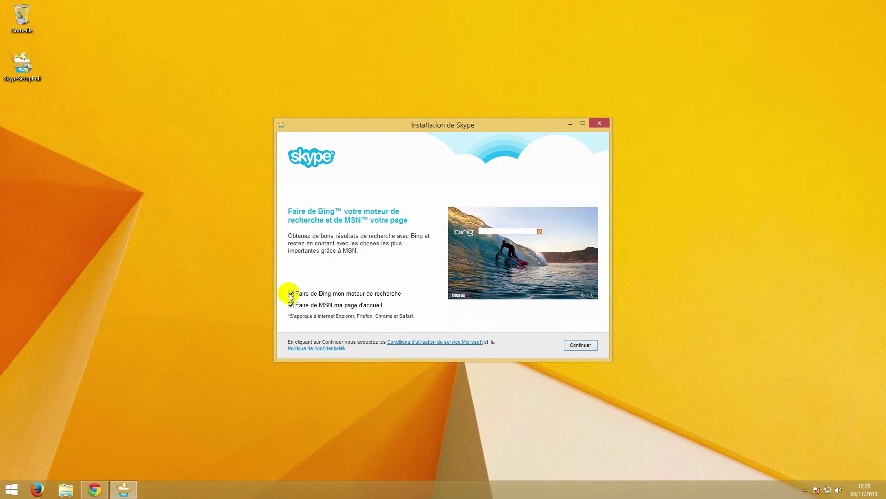
{"action": "left_click", "coordinate": [290, 305]}
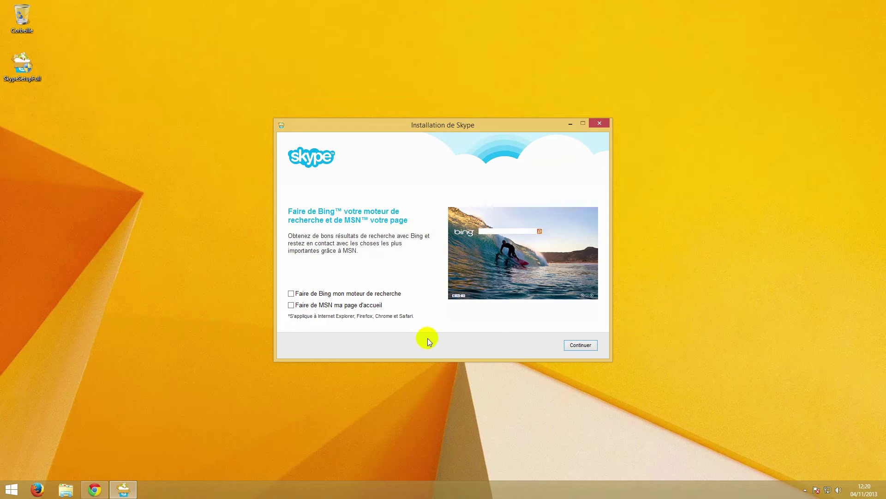
{"action": "left_click", "coordinate": [580, 345]}
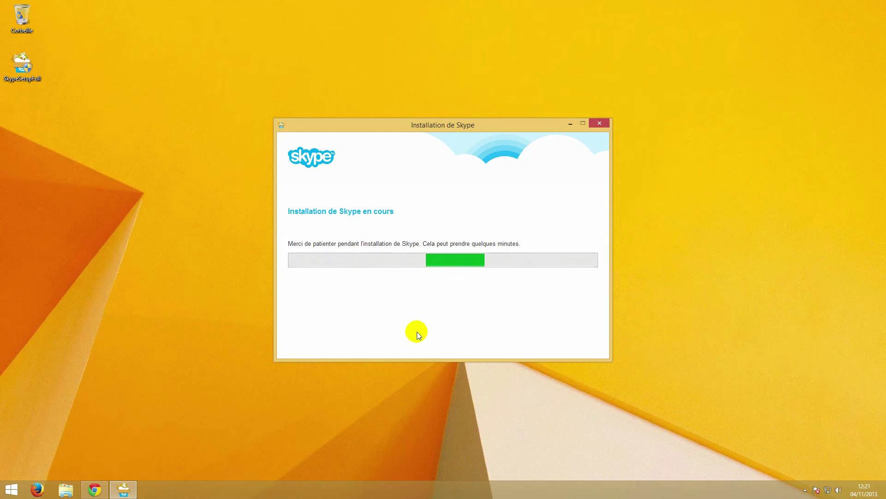
Sign in to Skype with the prefilled account by entering the account password.
{"action": "left_click", "coordinate": [461, 233]}
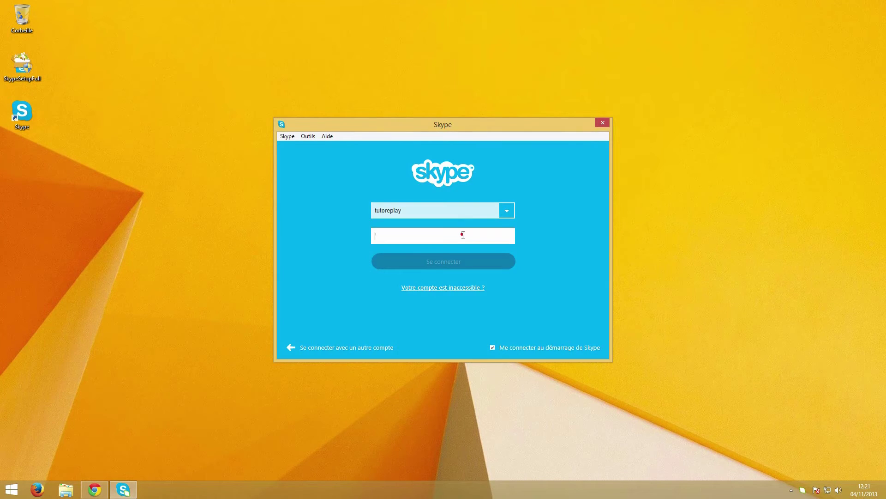
{"action": "type", "text": "•••••••••"}
{"action": "key", "text": "Return"}
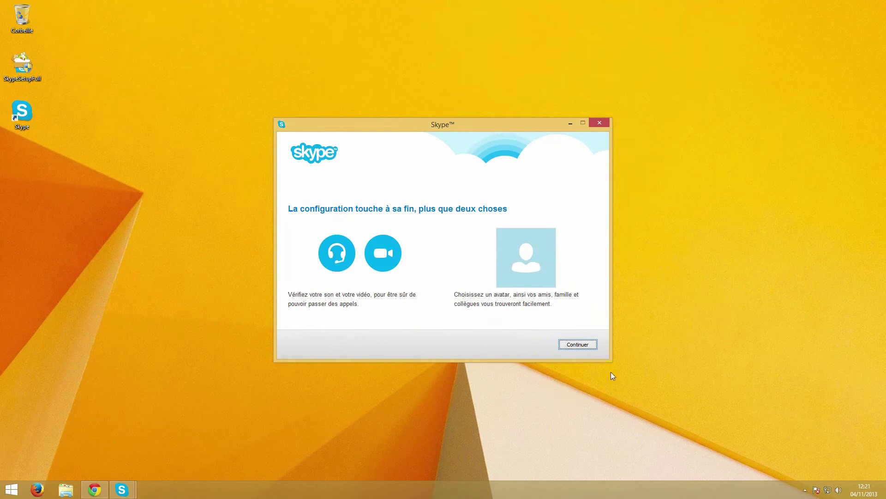
Keep Casque (ASUS XONAR PHOEBUS Audio Device) as speakers, test the sound, keep Microphone de bureau as microphone, and continue the setup.
{"action": "left_click", "coordinate": [578, 344]}
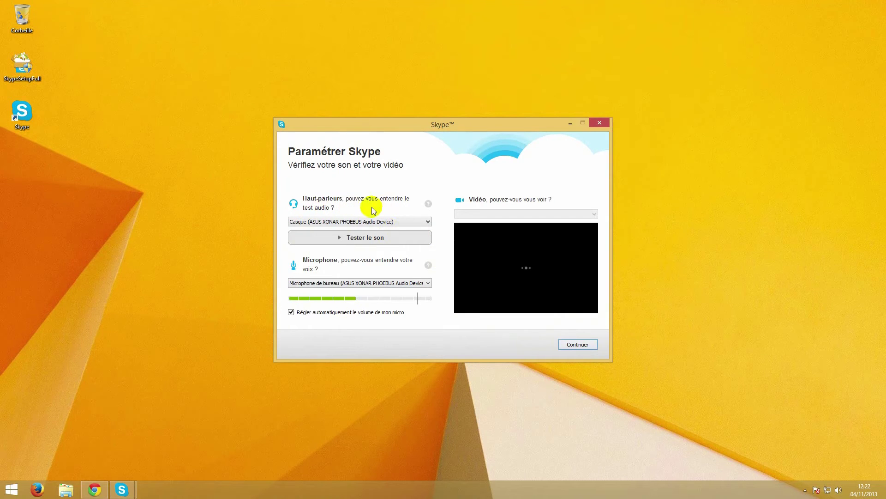
{"action": "left_click", "coordinate": [355, 224]}
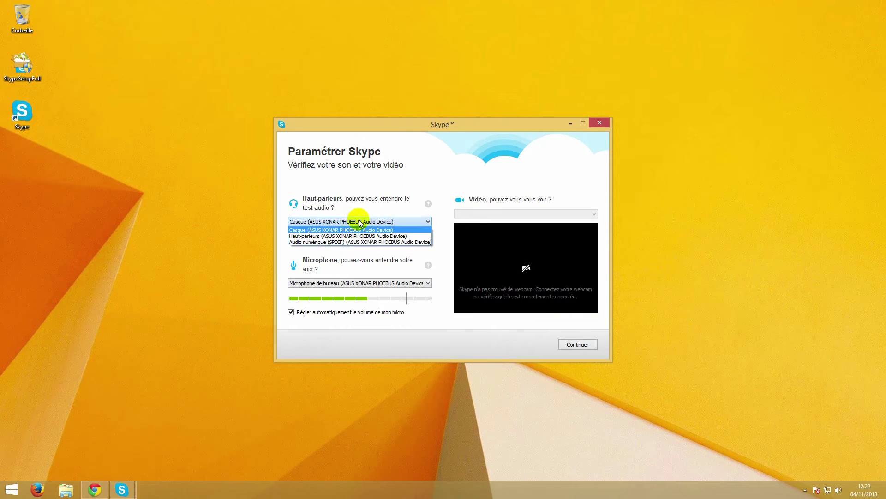
{"action": "left_click", "coordinate": [356, 222]}
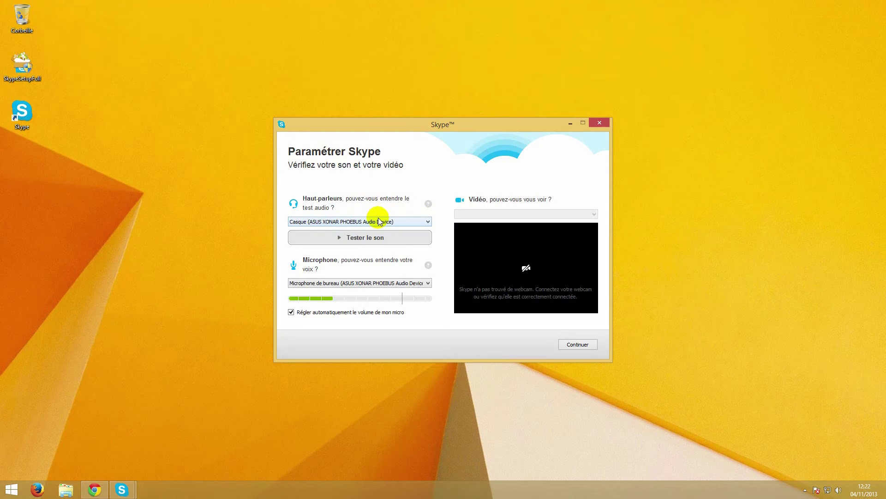
{"action": "left_click", "coordinate": [361, 236]}
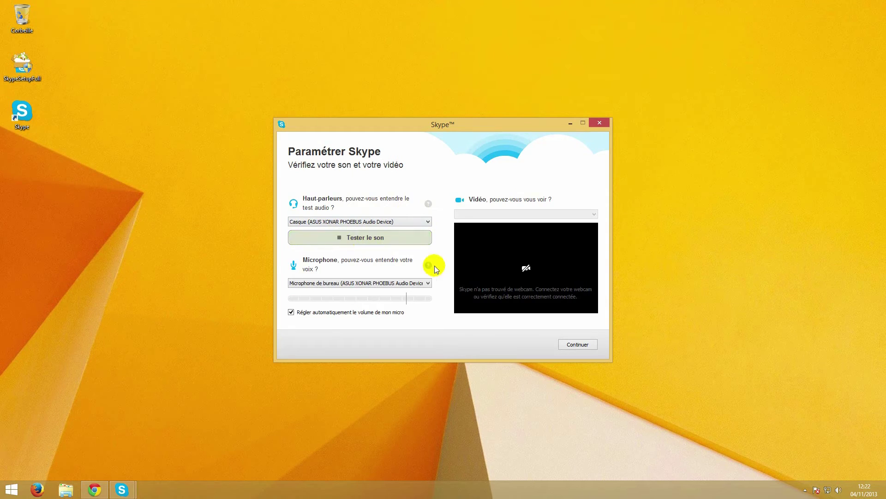
{"action": "left_click", "coordinate": [351, 283]}
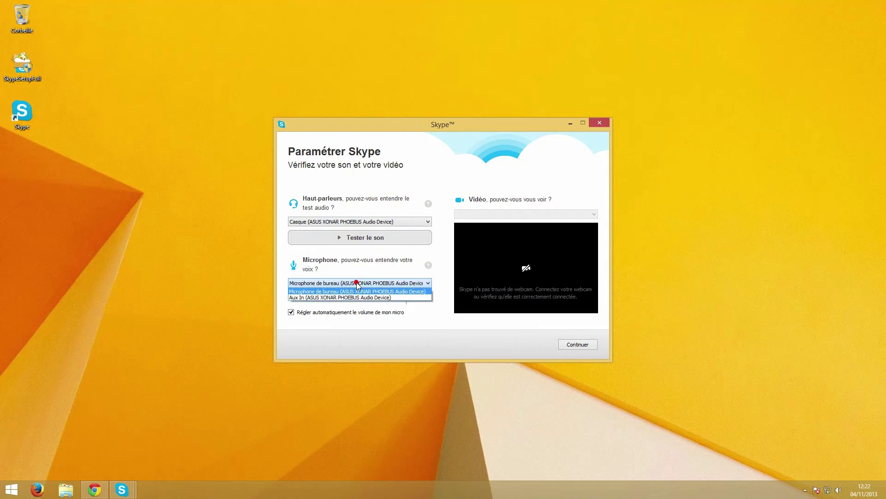
{"action": "left_click", "coordinate": [357, 283]}
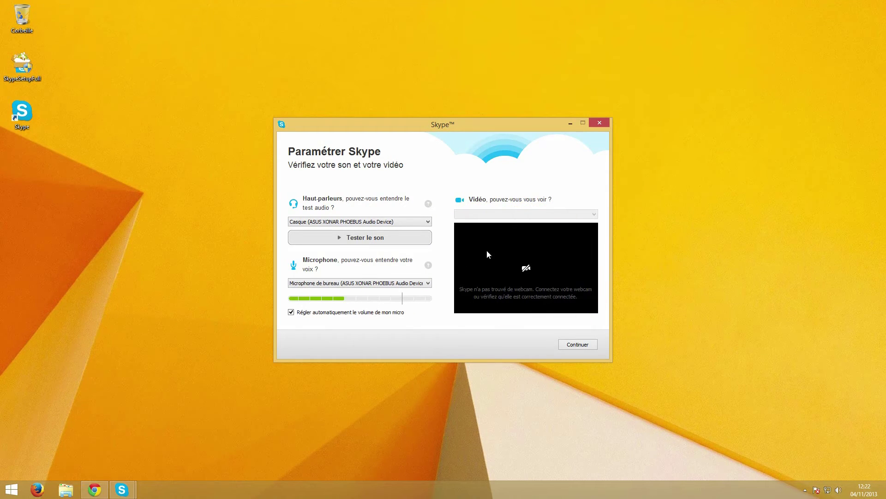
{"action": "left_click", "coordinate": [578, 344]}
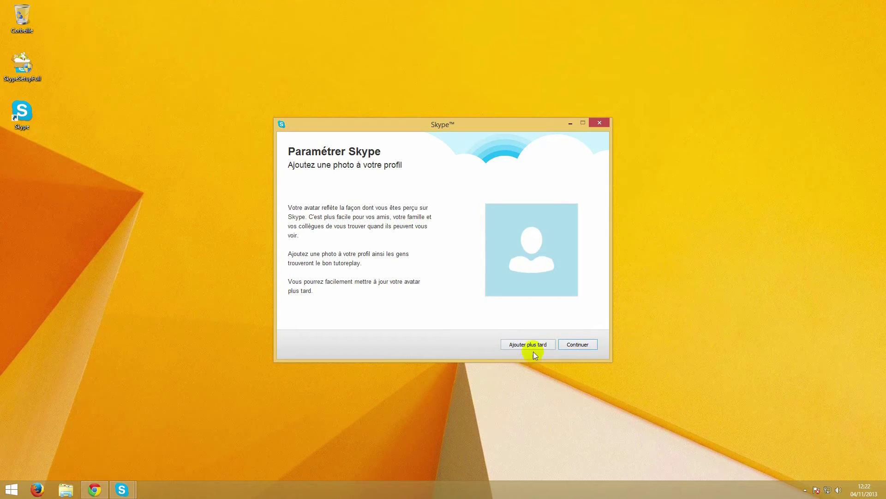
Use the previous kitten image, zoomed in to the maximum, as the profile photo, start using Skype and dismiss the calling tip.
{"action": "left_click", "coordinate": [568, 345]}
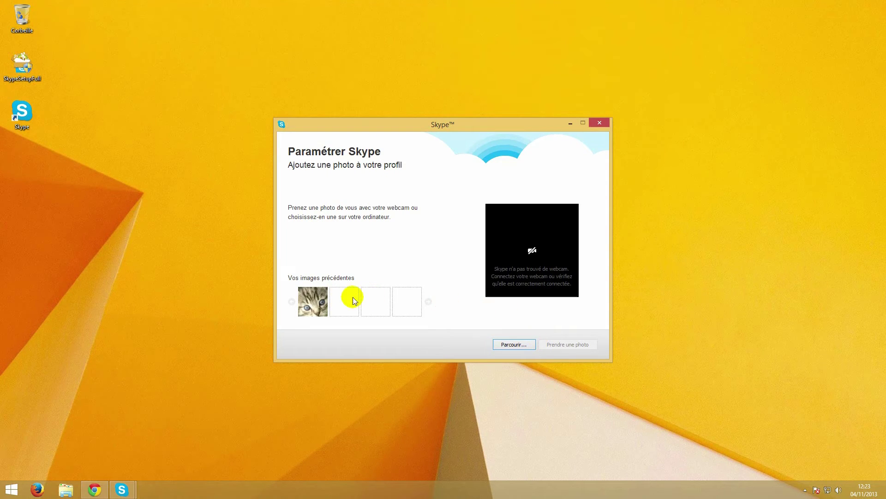
{"action": "left_click", "coordinate": [313, 301]}
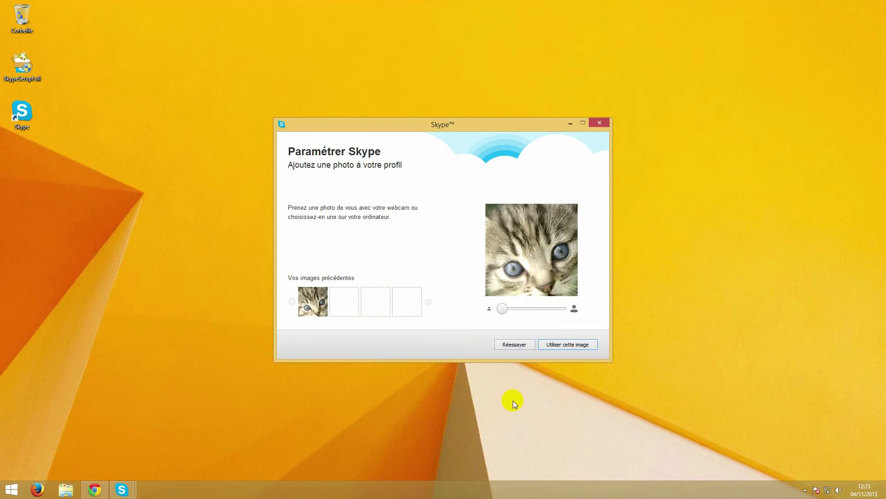
{"action": "left_click_drag", "start_coordinate": [504, 308], "coordinate": [589, 313]}
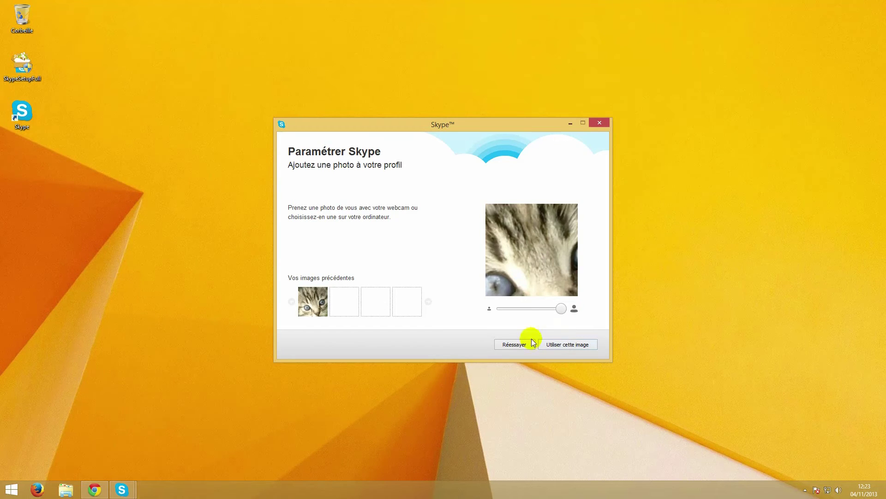
{"action": "left_click", "coordinate": [574, 344]}
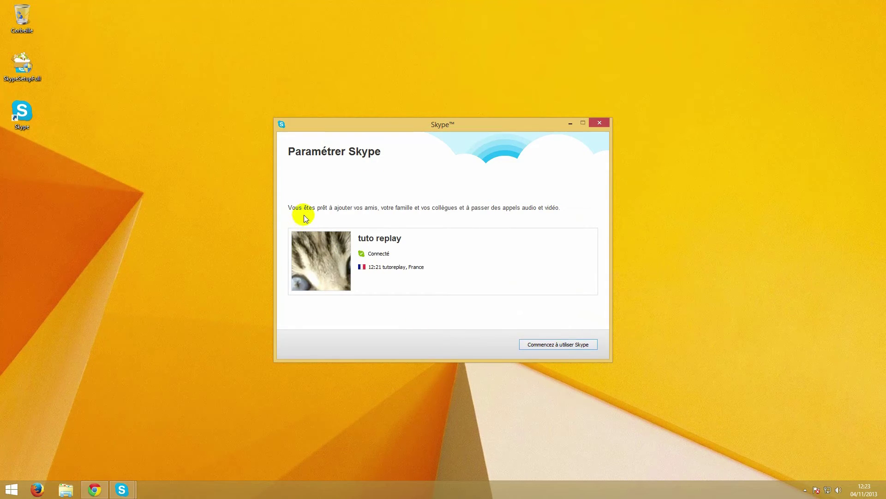
{"action": "left_click", "coordinate": [546, 345]}
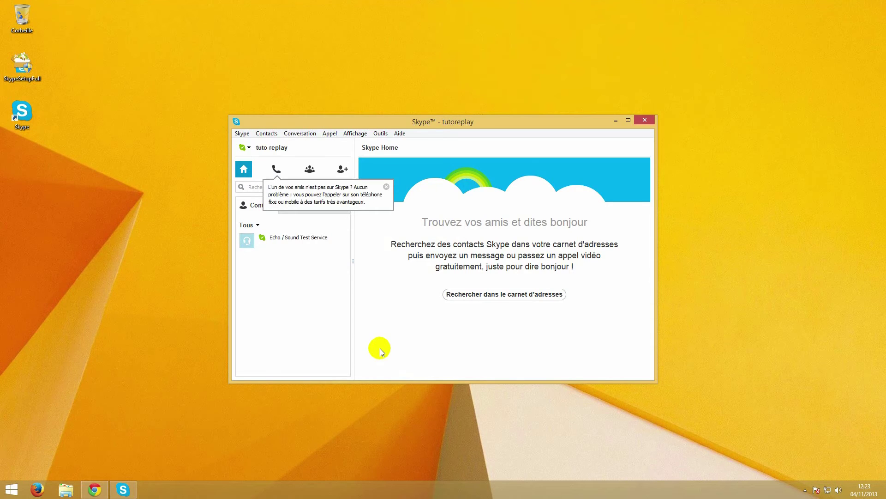
{"action": "left_click", "coordinate": [386, 186]}
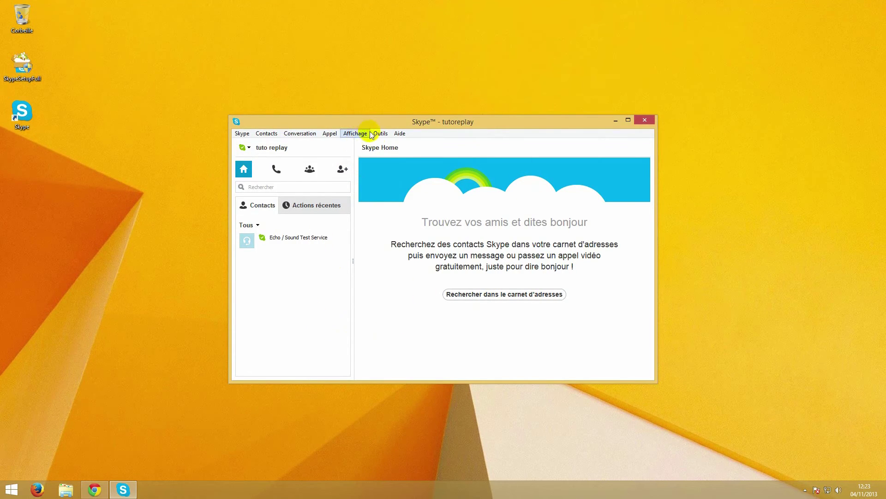
Switch Skype to compact mode, close the separate Skype Home window and move the contacts window toward the middle of the desktop.
{"action": "left_click", "coordinate": [347, 134]}
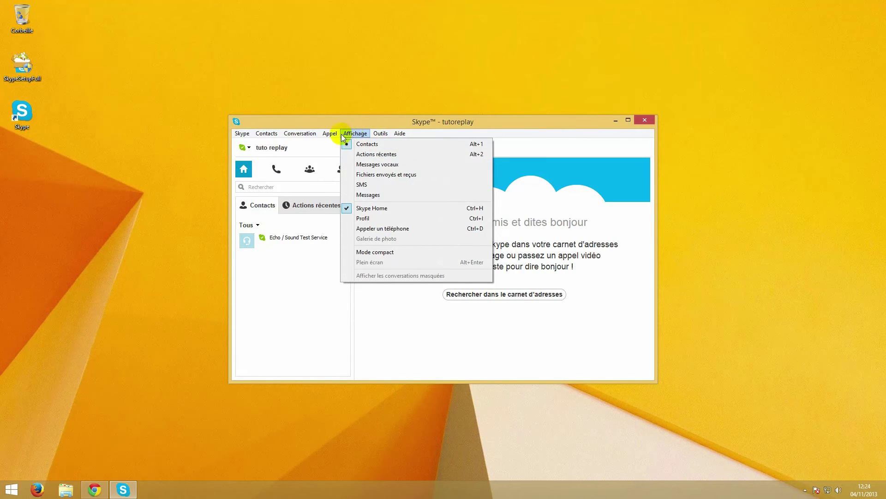
{"action": "left_click", "coordinate": [374, 255]}
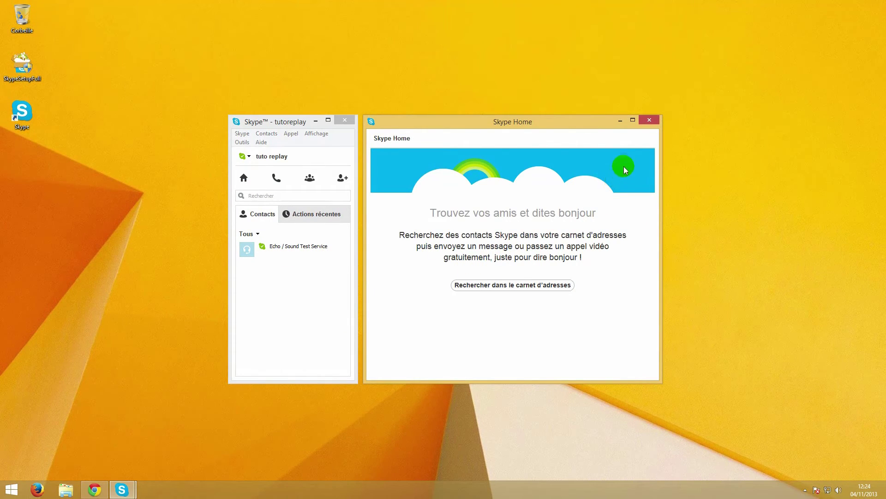
{"action": "left_click", "coordinate": [650, 121]}
{"action": "left_click_drag", "start_coordinate": [250, 123], "coordinate": [371, 115]}
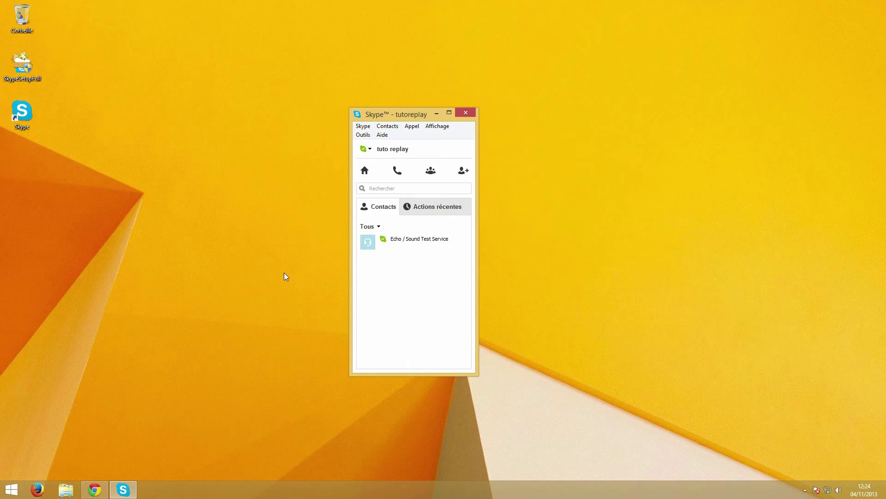
Select the Echo / Sound Test Service contact, and search for people to add as tutoreplay and tuto replay.
{"action": "mouse_move", "coordinate": [384, 293]}
{"action": "left_mouse_down"}
{"action": "mouse_move", "coordinate": [430, 299]}
{"action": "mouse_move", "coordinate": [414, 275]}
{"action": "left_mouse_up"}
{"action": "left_click", "coordinate": [389, 243]}
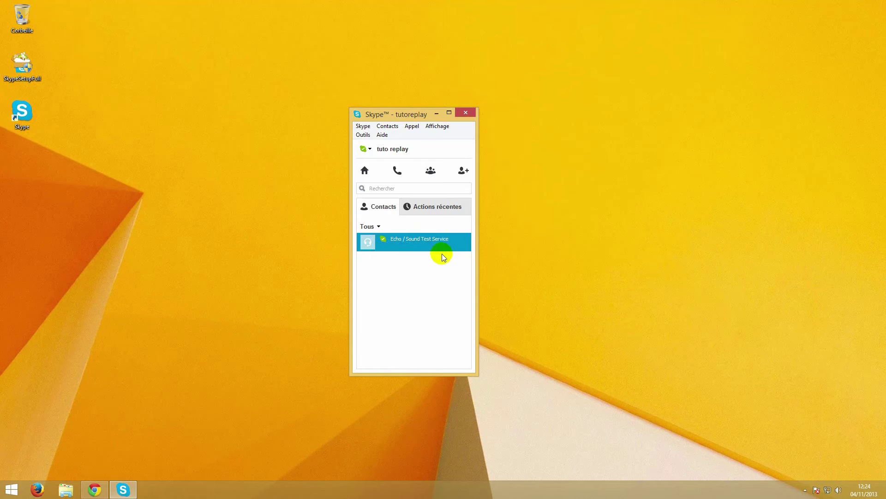
{"action": "left_click", "coordinate": [465, 171]}
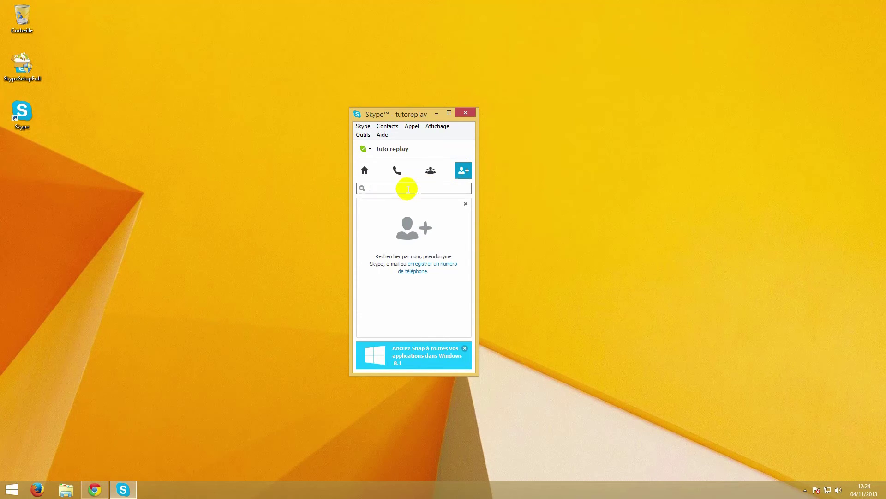
{"action": "left_click", "coordinate": [408, 190]}
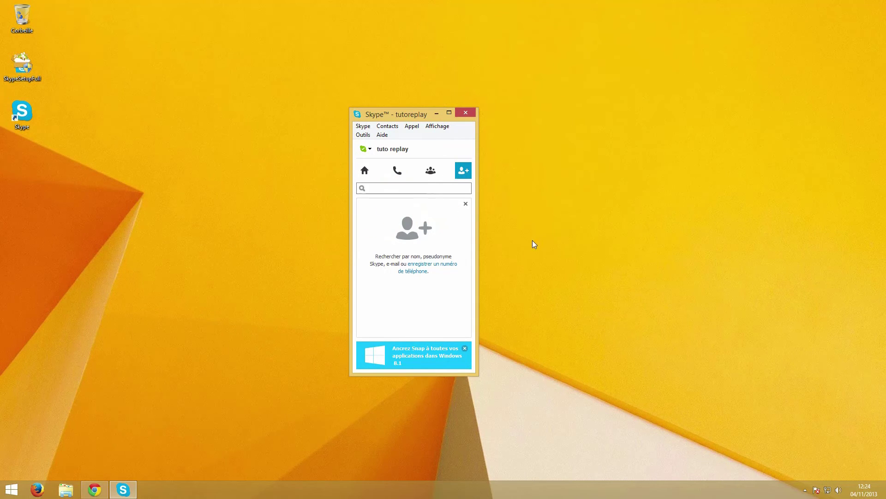
{"action": "type", "text": "tu"}
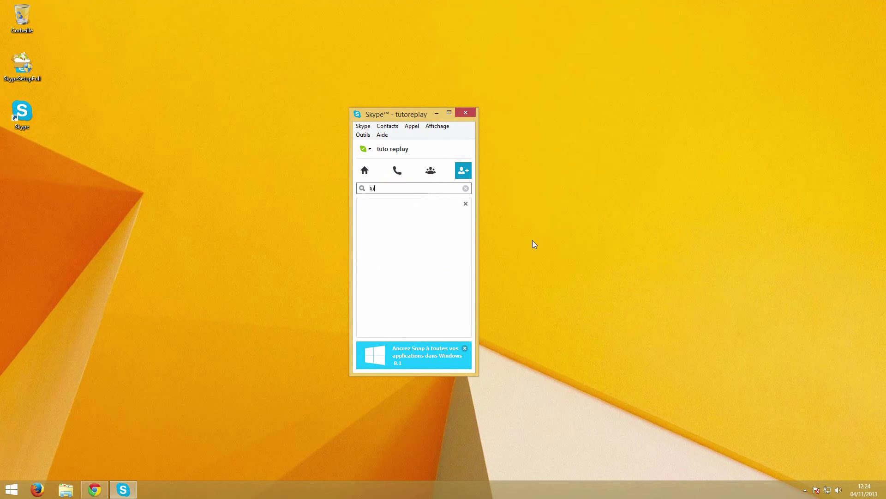
{"action": "type", "text": "toreplay"}
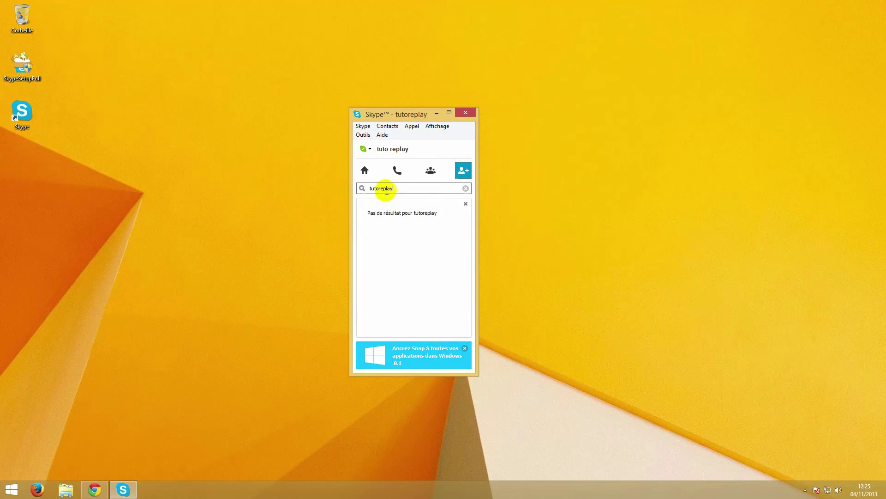
{"action": "left_click", "coordinate": [379, 188]}
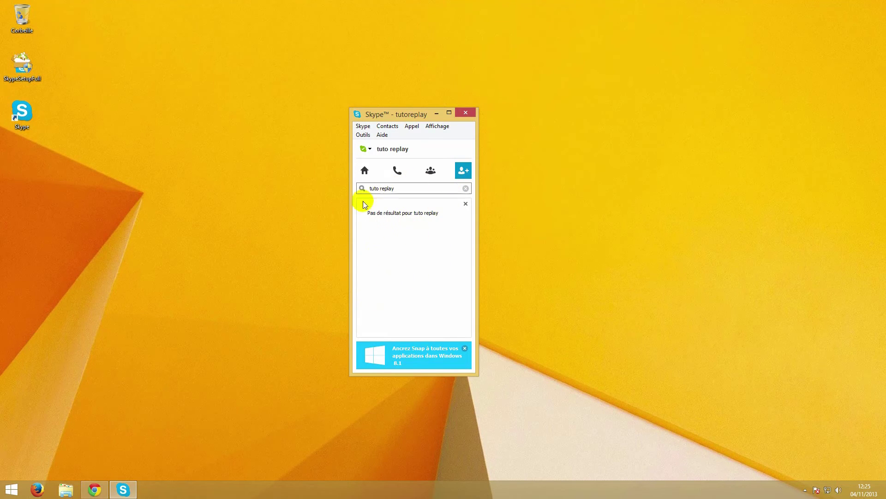
Search for toto and try to add the first result, from Dupnica, Bulgarie, to the contacts.
{"action": "triple_click", "coordinate": [413, 190]}
{"action": "type", "text": "toto"}
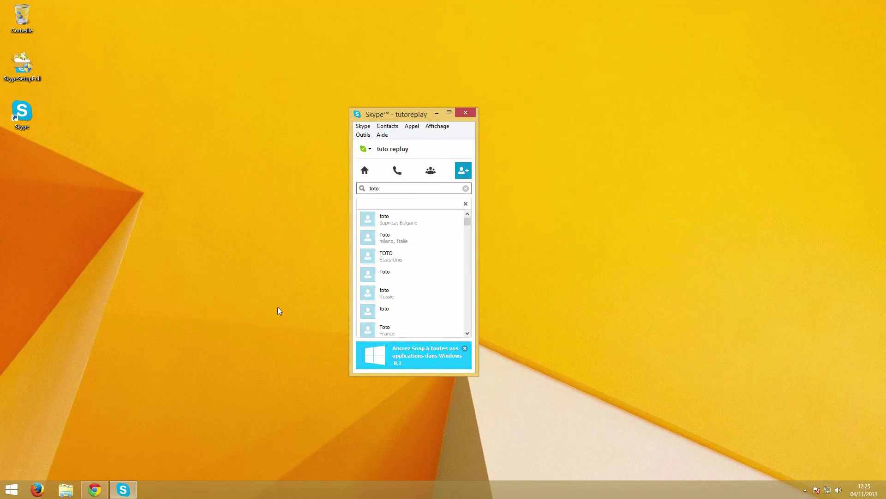
{"action": "left_click", "coordinate": [397, 222]}
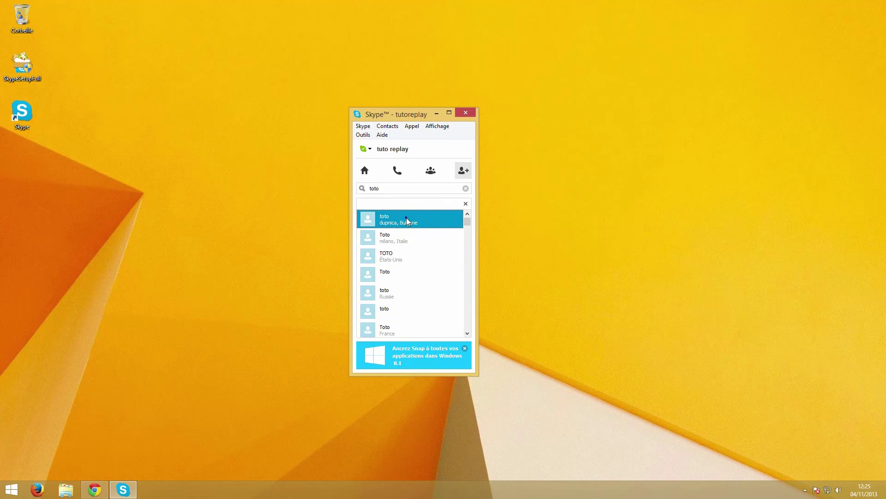
{"action": "right_click", "coordinate": [407, 219]}
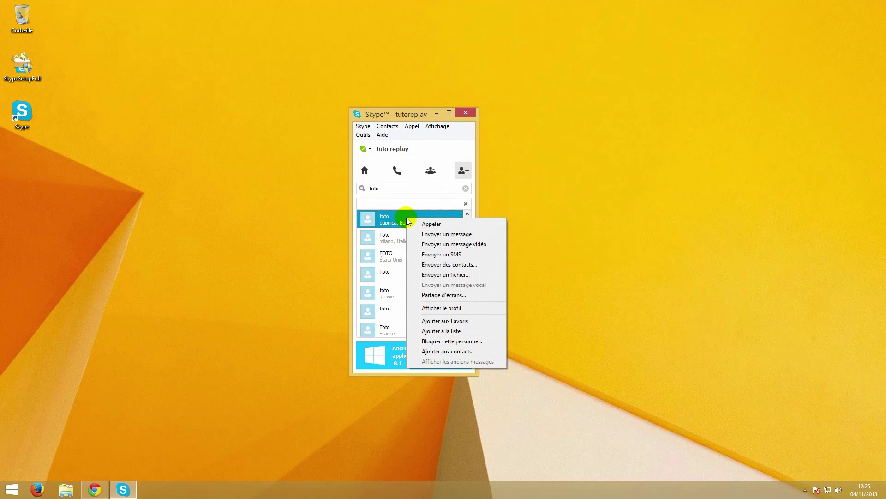
{"action": "left_click", "coordinate": [450, 351]}
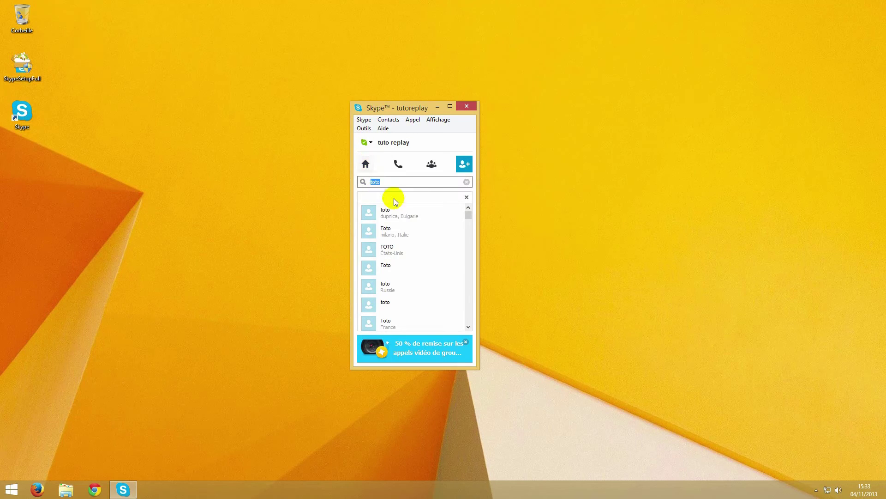
Open a new empty group and close it, and open the Echo / Sound Test Service conversation in its own window.
{"action": "left_click", "coordinate": [433, 165]}
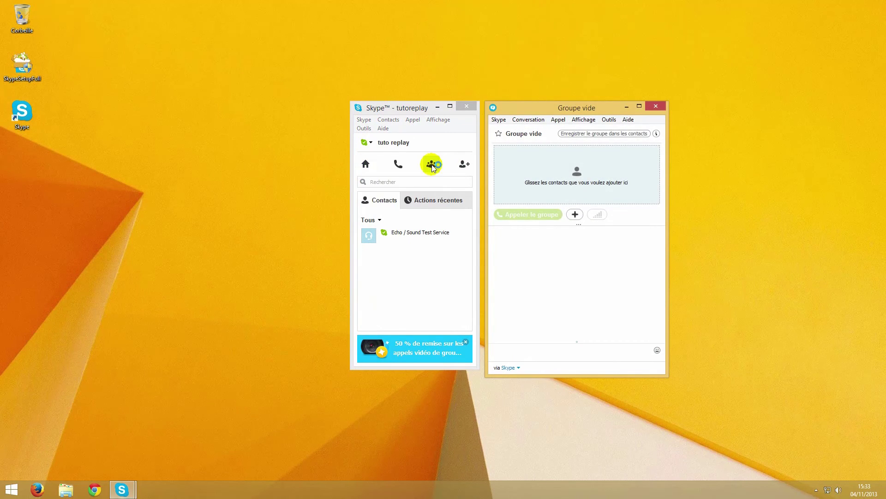
{"action": "left_click", "coordinate": [656, 106]}
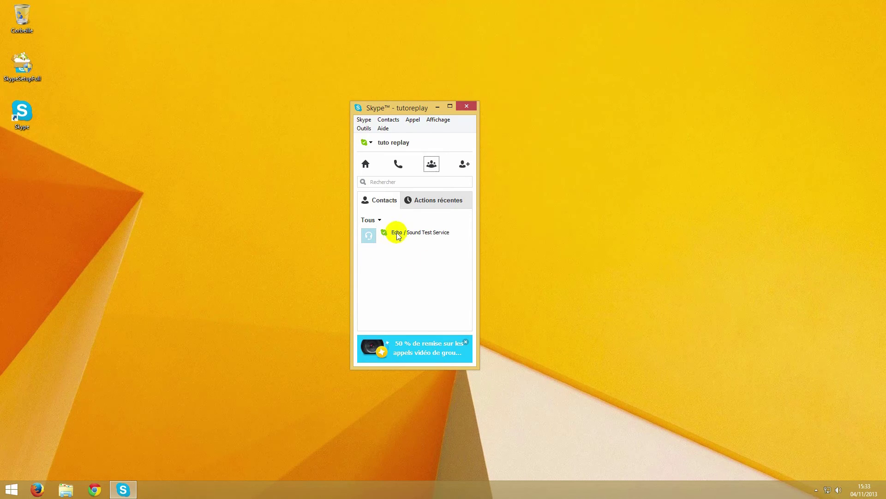
{"action": "left_click", "coordinate": [424, 237]}
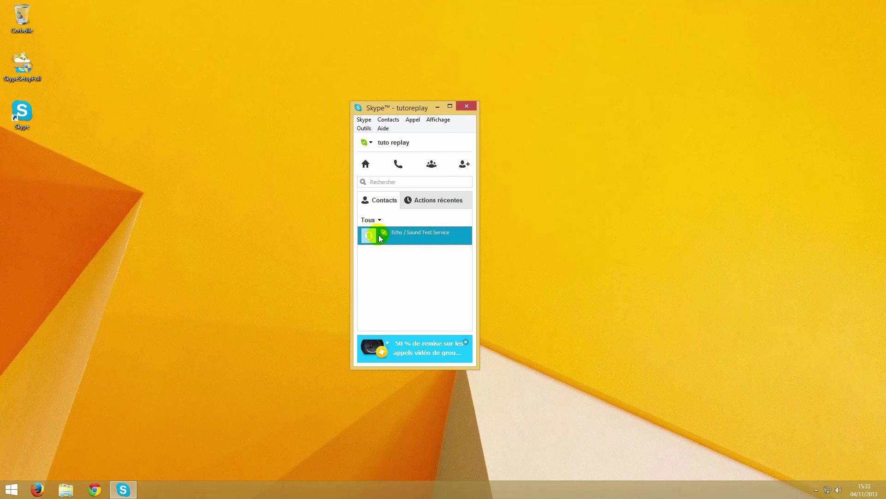
{"action": "double_click", "coordinate": [421, 239]}
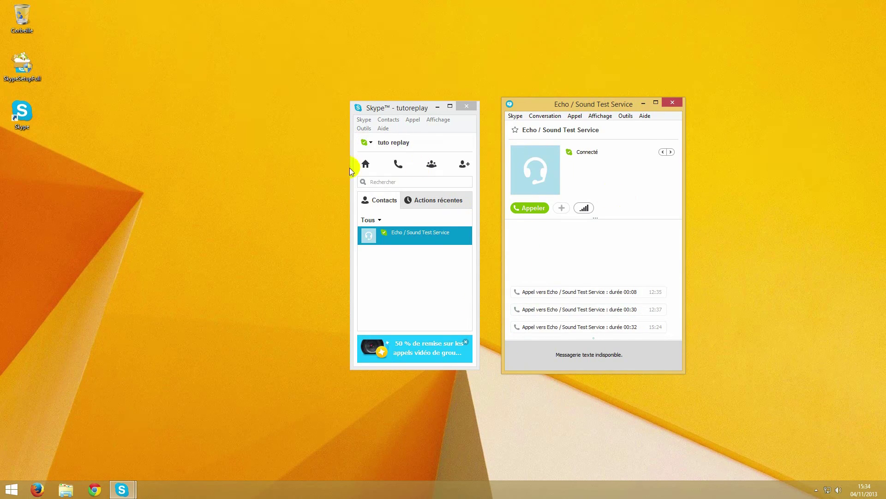
Review the available online statuses and close the list without choosing another one.
{"action": "left_click", "coordinate": [372, 142]}
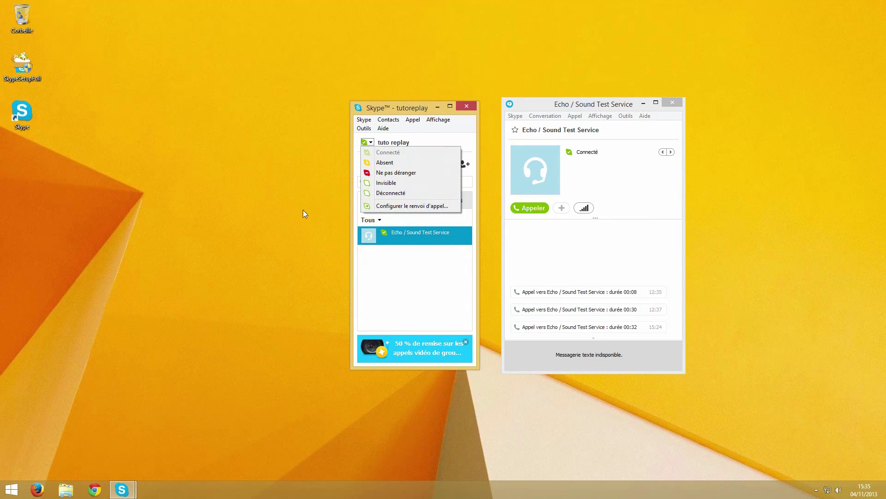
{"action": "left_click", "coordinate": [394, 193]}
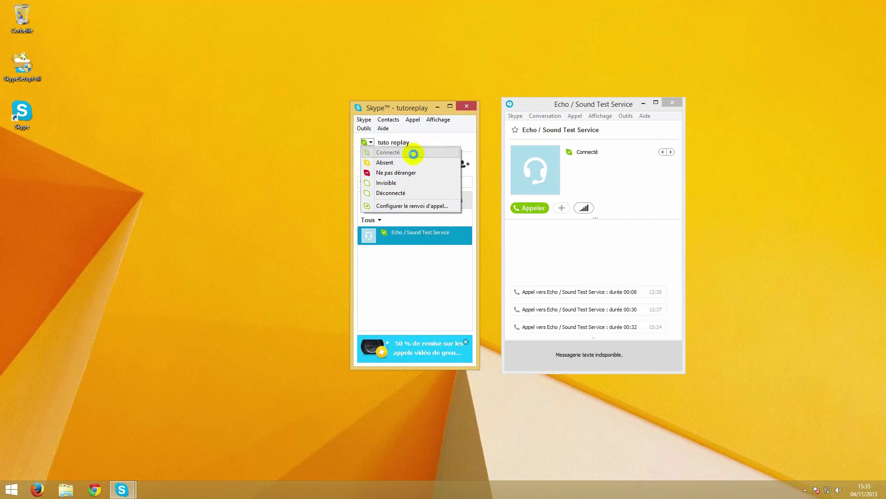
{"action": "left_click", "coordinate": [412, 273]}
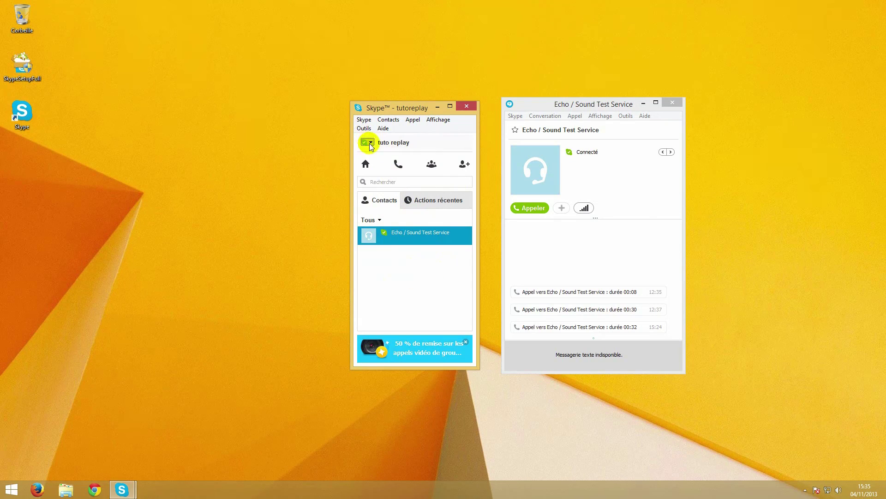